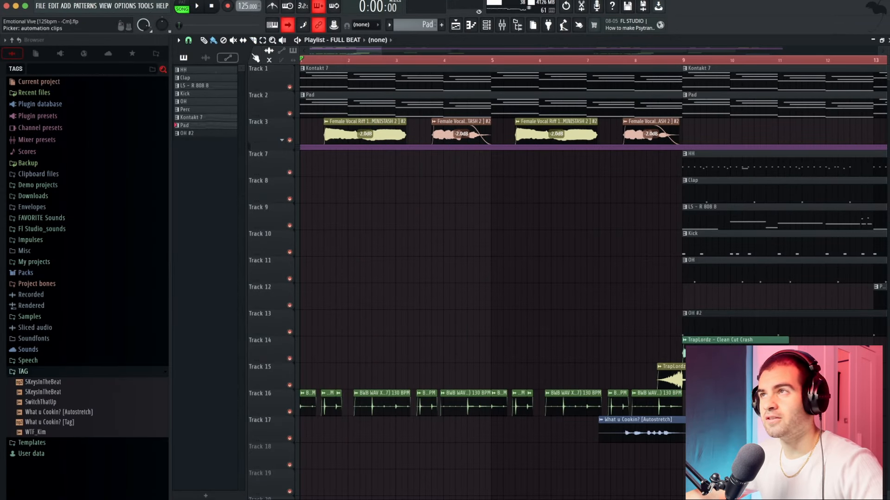
- Open the Kontakt 7 pattern from Track 1 in the piano roll and inspect the scale highlighting options
double_click(417, 79)
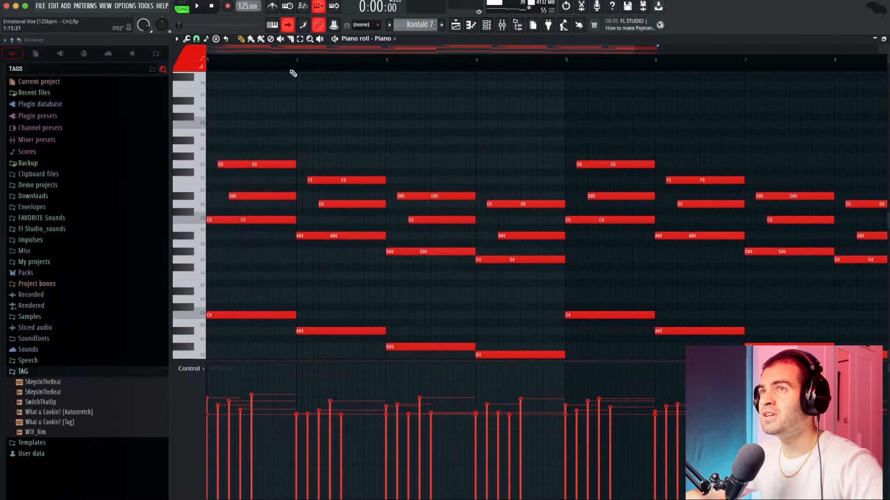
left_click(173, 39)
mouse_move(198, 85)
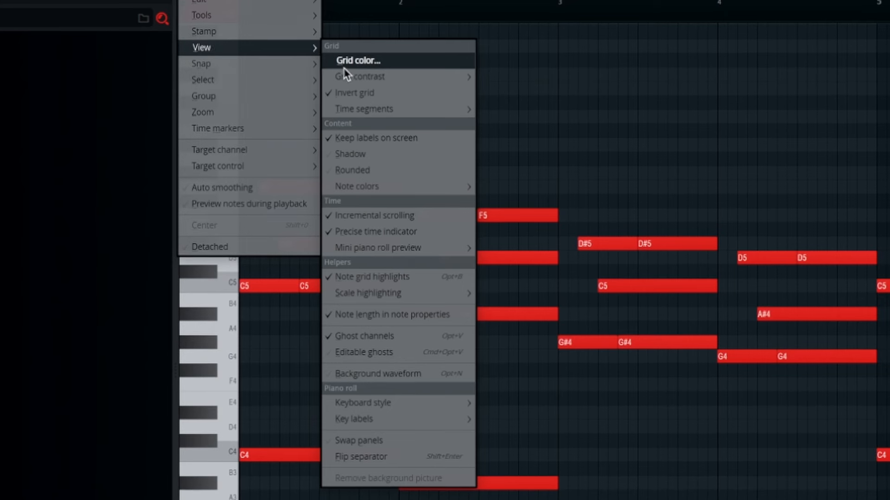
mouse_move(383, 293)
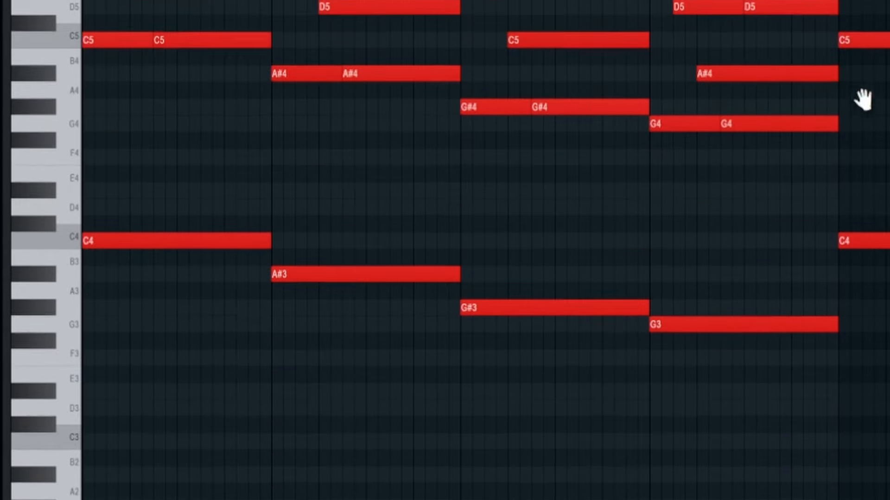
- Select the first four bass notes of the piano melody: C4, A#3, G#3 and G3
left_click_drag(161, 182, 723, 389)
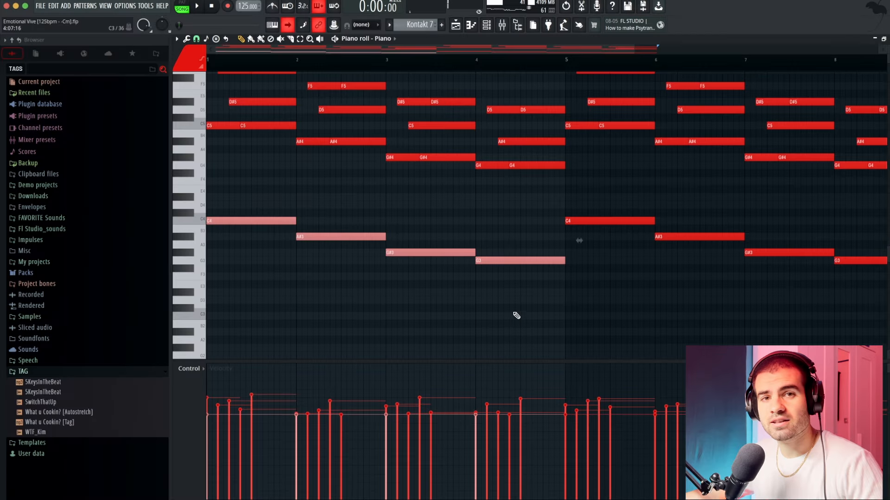
scroll(516, 316, "up", 3)
- View the Piano channel's Kontakt instrument, then close it along with the channel rack
left_click(493, 28)
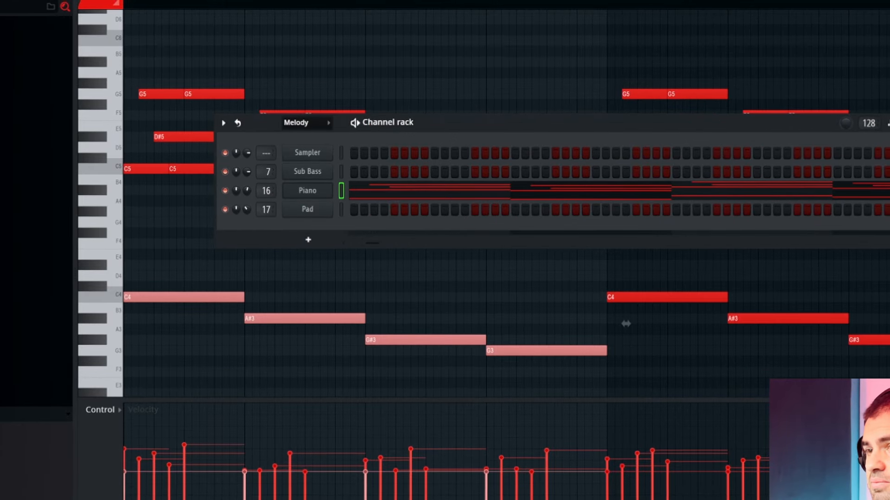
left_click(343, 206)
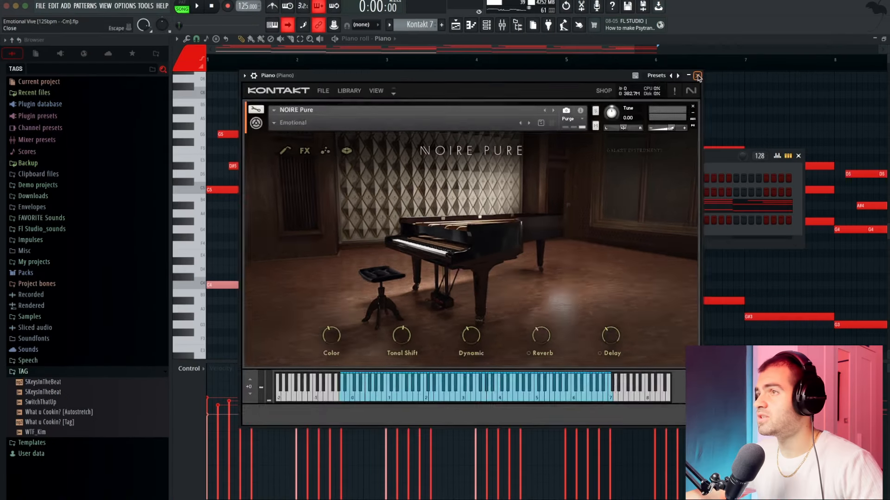
left_click(698, 76)
left_click(798, 156)
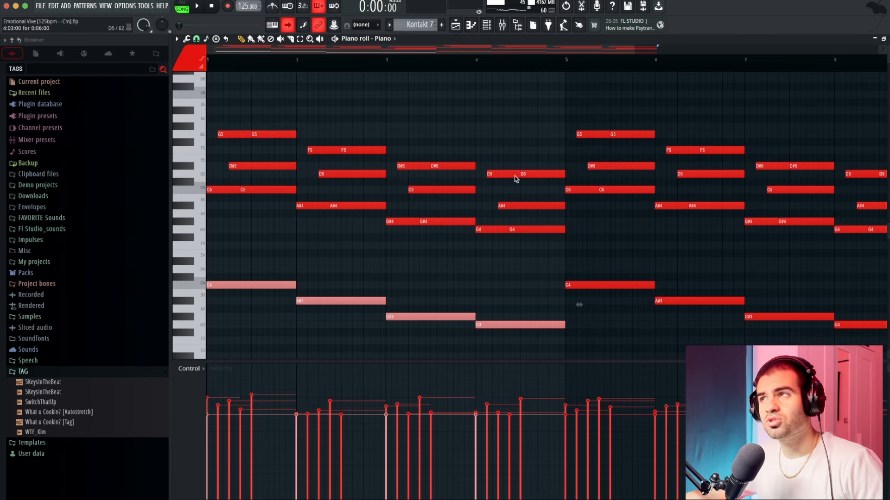
- Add a BBC Symphony Orchestra channel and load its Piano preset
left_click(487, 26)
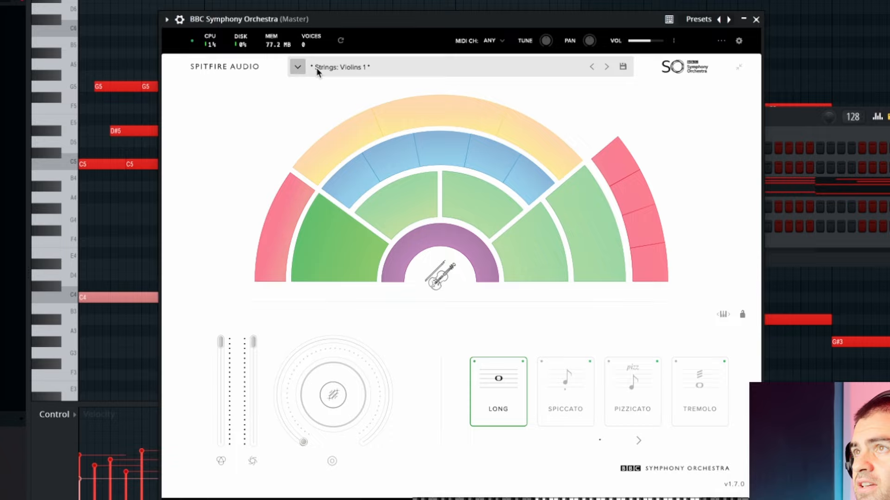
left_click(297, 68)
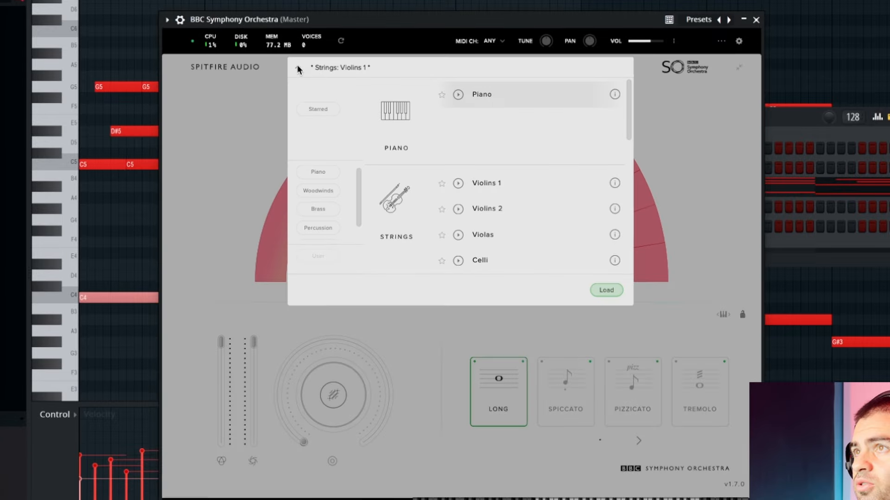
double_click(457, 94)
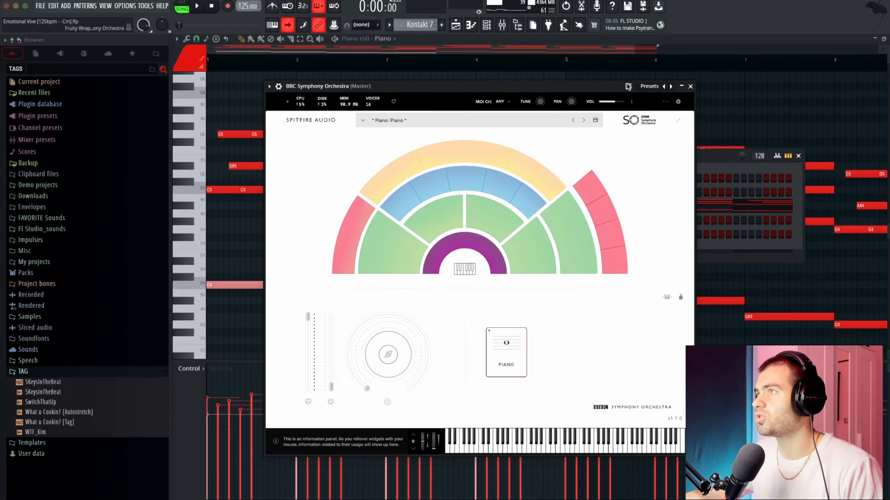
left_click(691, 87)
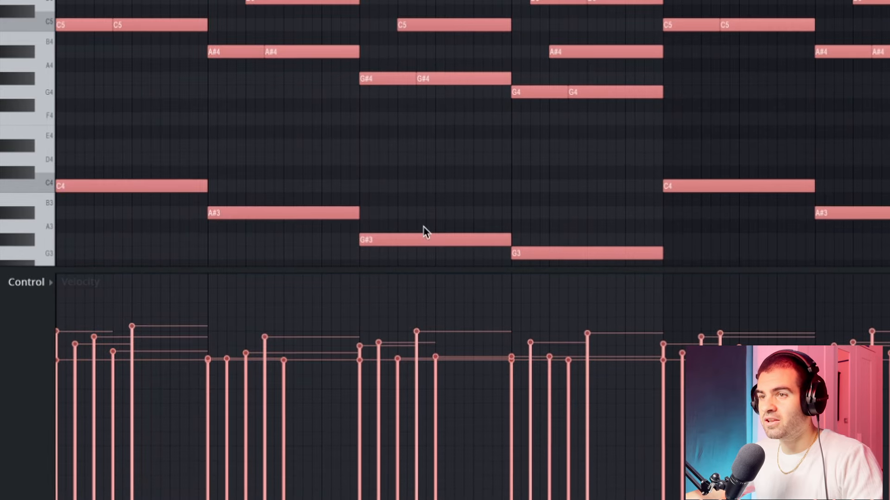
- Raise the velocity of all piano notes to the maximum and play the pattern
left_click_drag(75, 292, 73, 271)
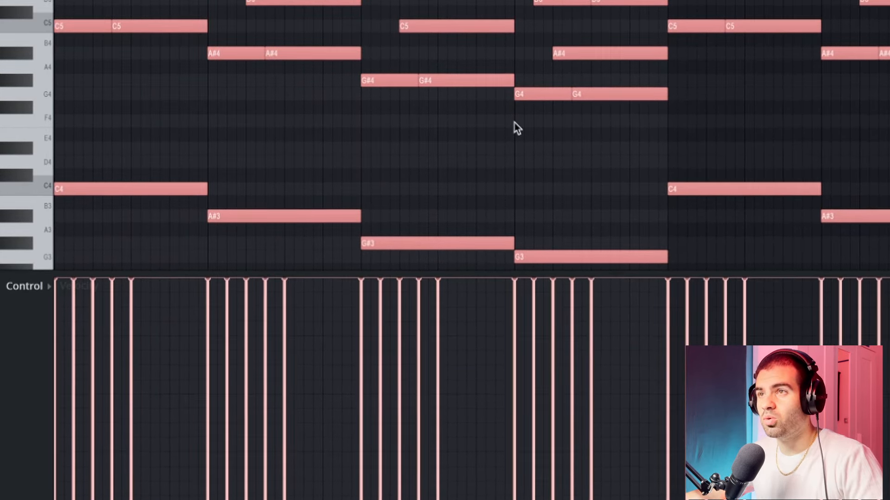
key("space")
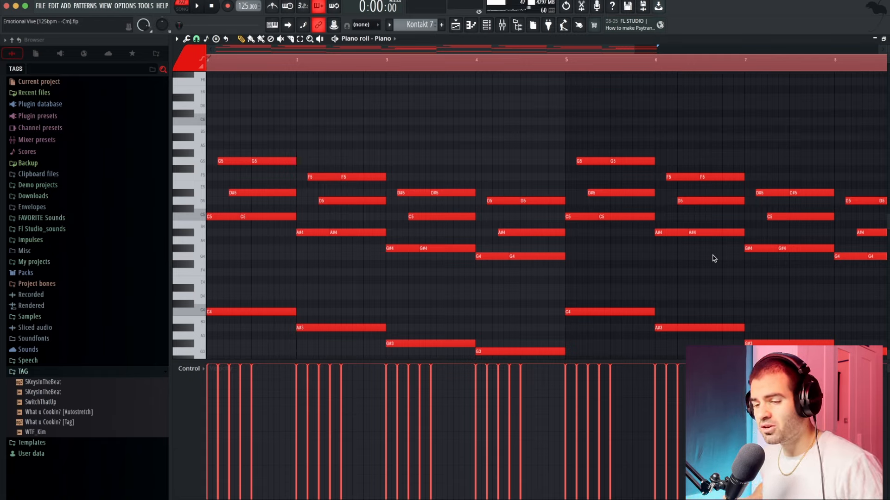
- Randomize the velocities of all piano notes using the randomizer's velocity level and listen to the pattern
key("ctrl+a")
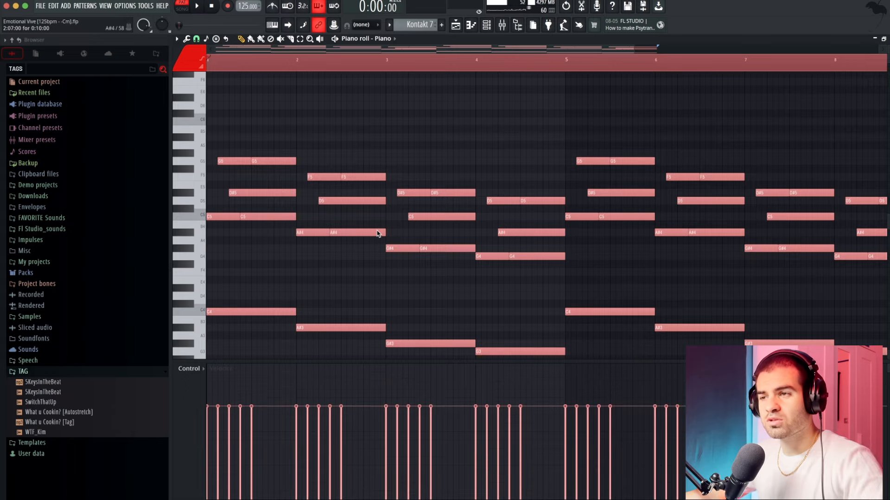
key("alt+r")
left_click_drag(430, 292, 430, 277)
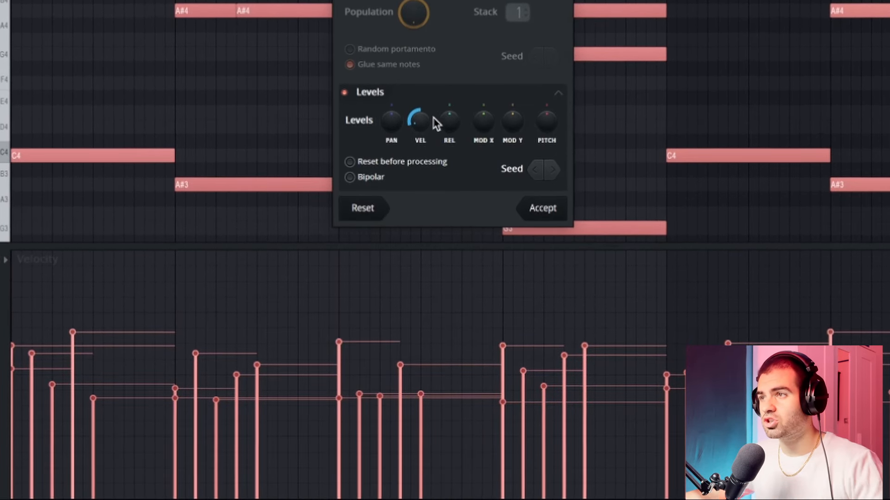
left_click_drag(425, 120, 426, 111)
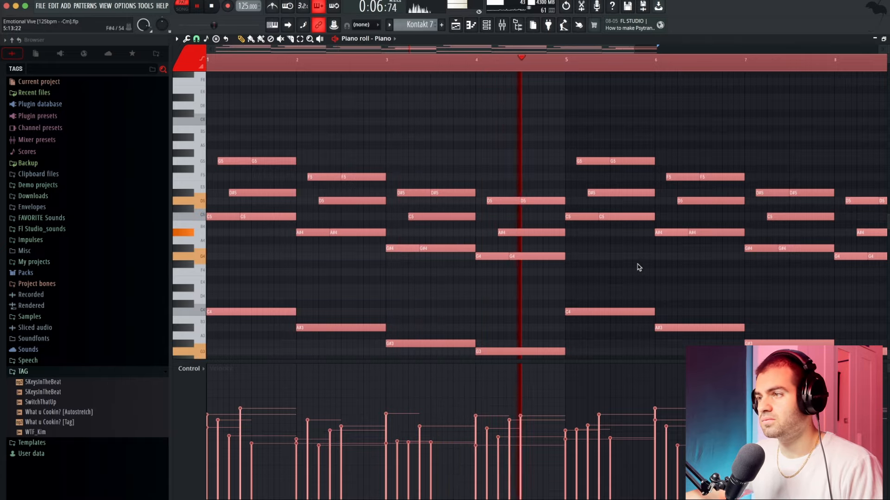
key("space")
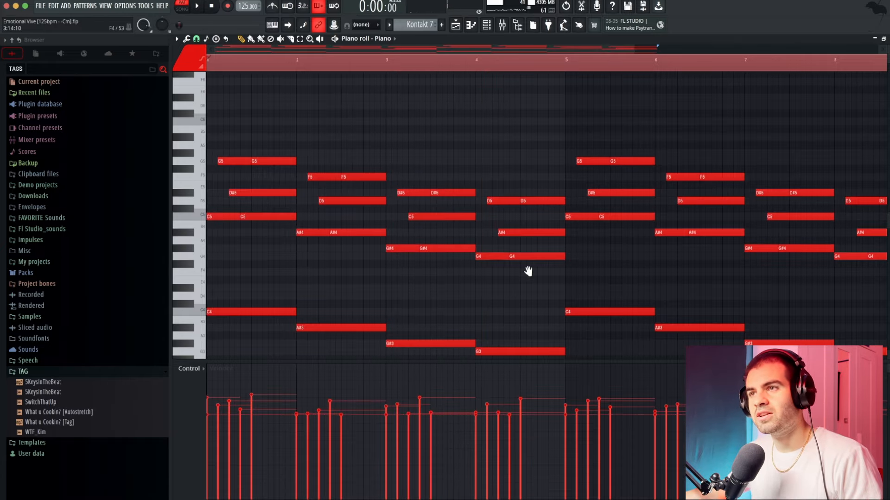
- Open the Pad pattern from Track 2 in the piano roll and view the Pad channel's instrument
scroll(529, 271, "up", 1)
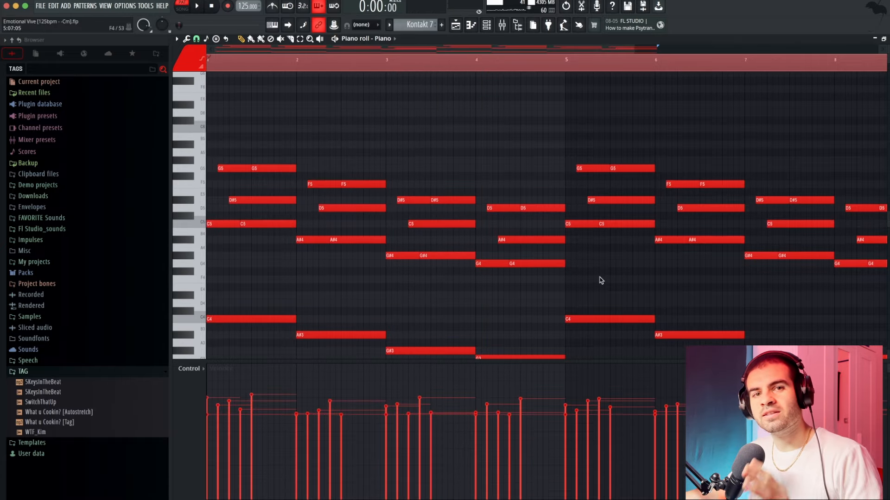
key("Escape")
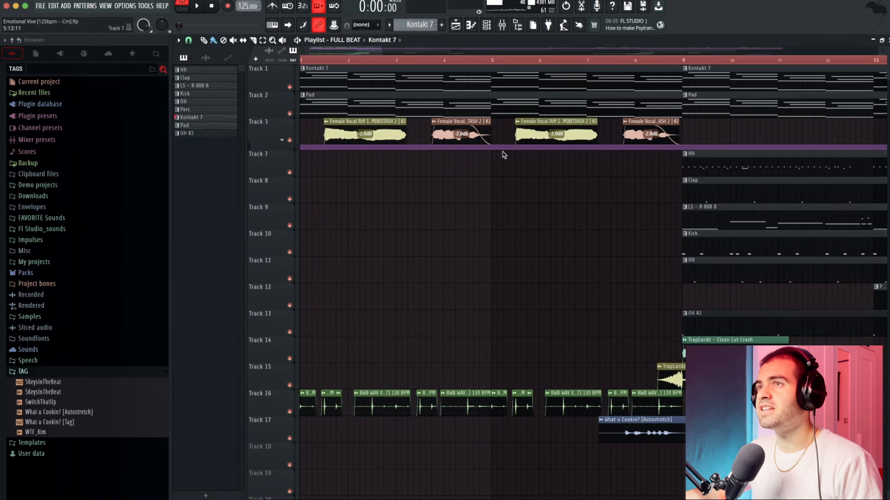
double_click(323, 100)
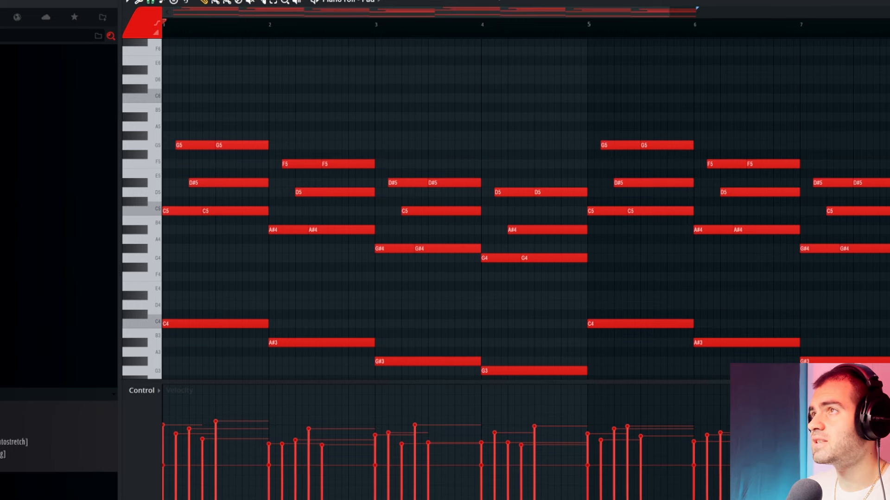
key("F6")
left_click(324, 215)
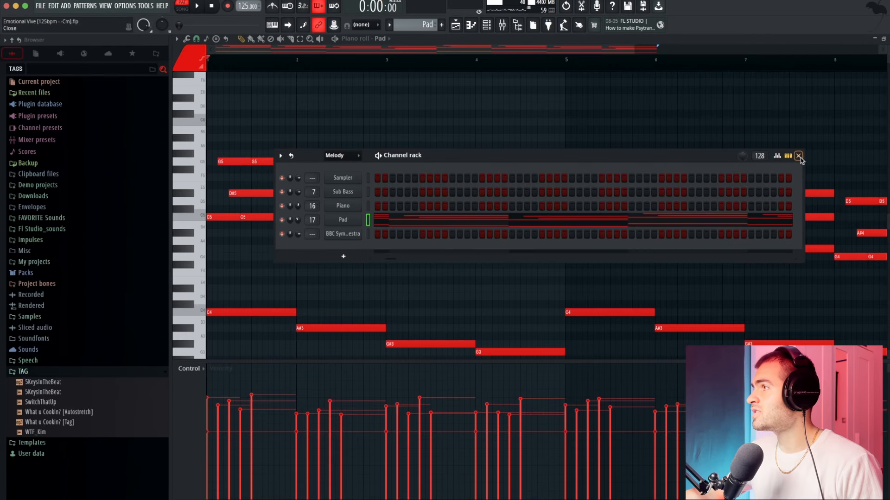
left_click(798, 156)
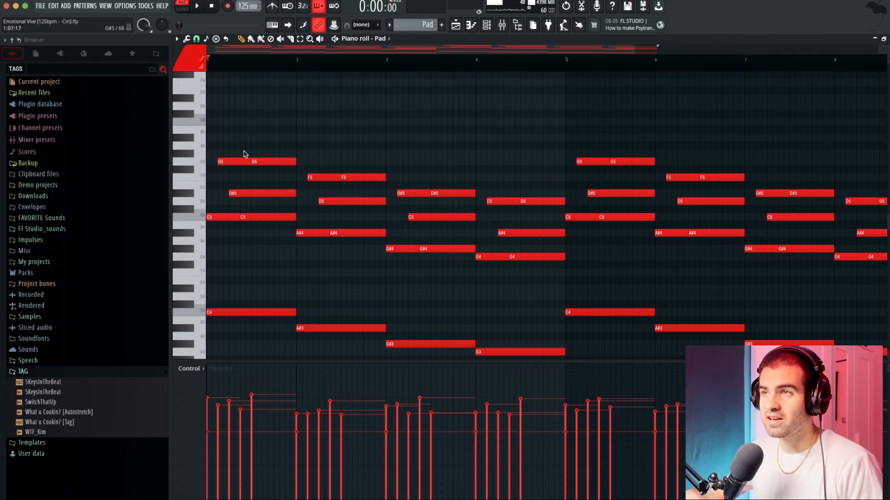
- Play back the Pad pattern, deleting the stray C#4 note added near bar 5
scroll(440, 274, "down", 1)
key("space")
left_click(530, 292)
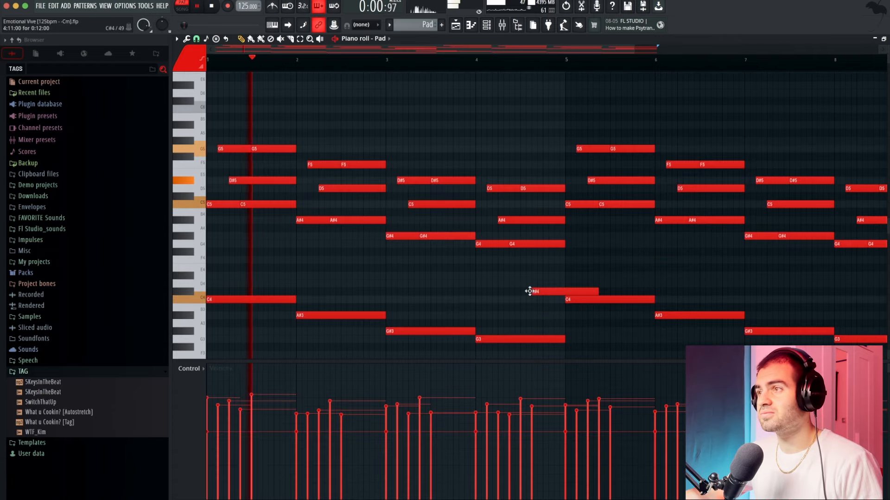
right_click(533, 292)
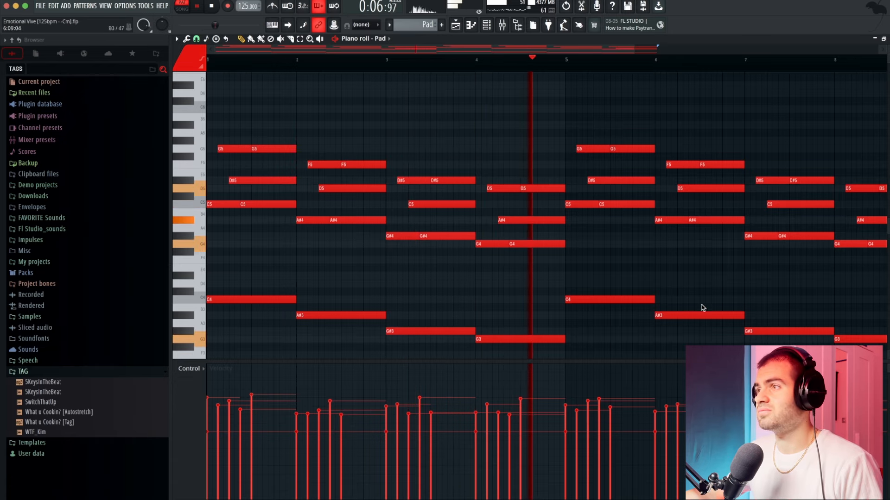
key("space")
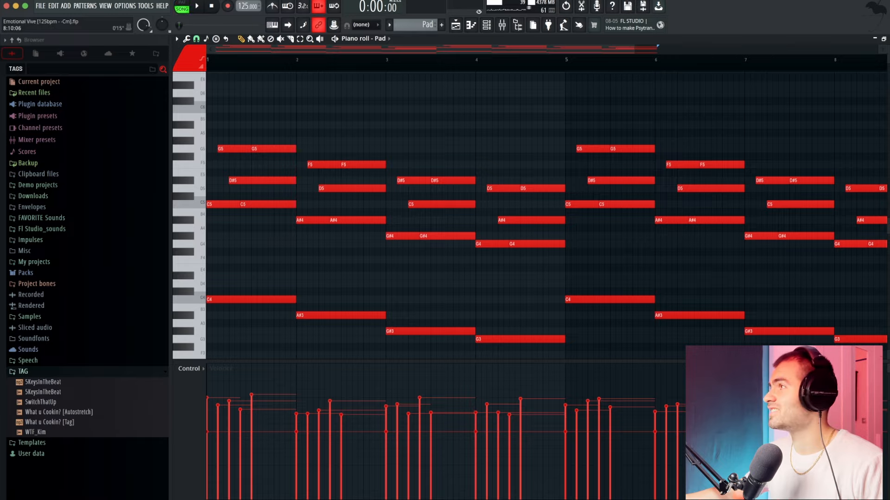
key("space")
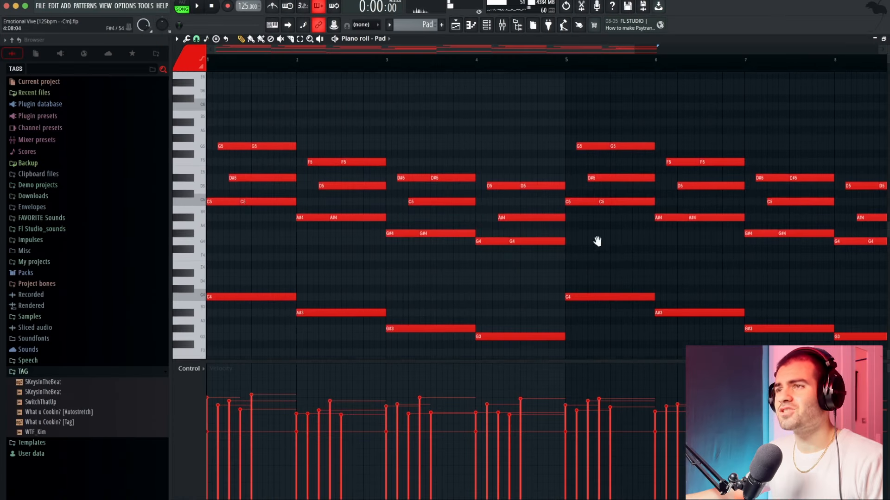
- Return to the playlist and view the channel settings of the Female Vocal Riff 10 and Riff 12 clips
scroll(597, 241, "down", 1)
key("F5")
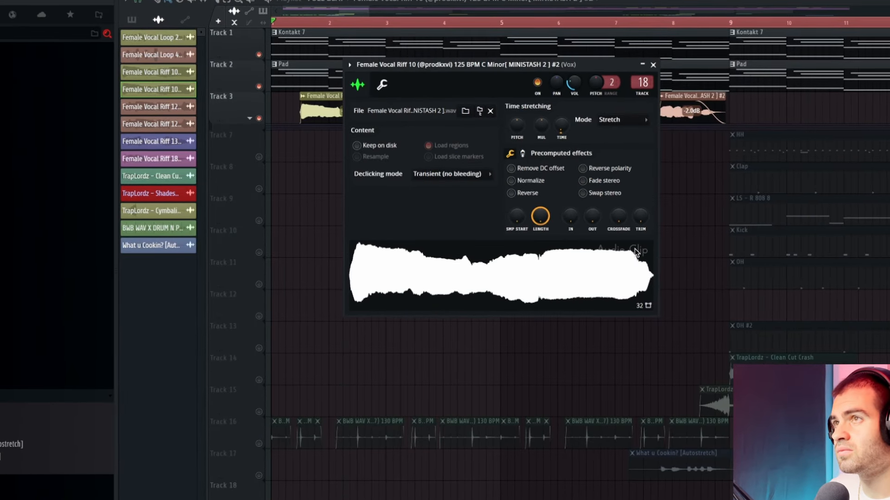
left_click(657, 62)
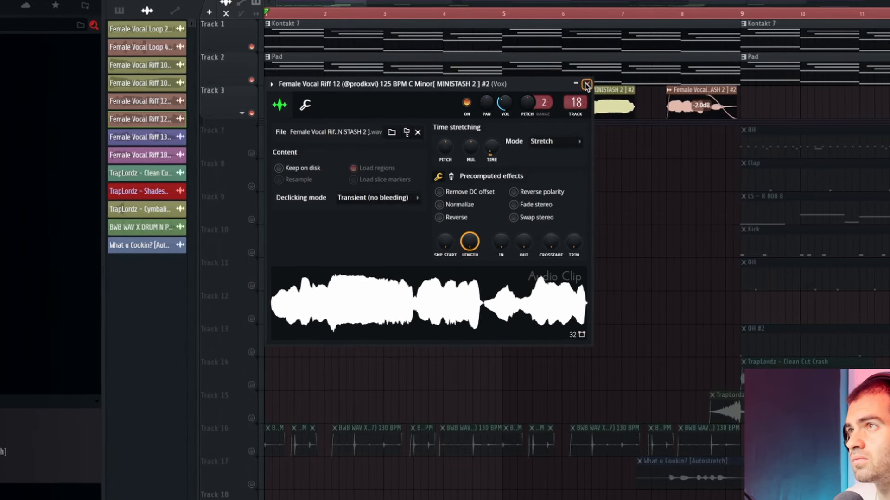
left_click(586, 85)
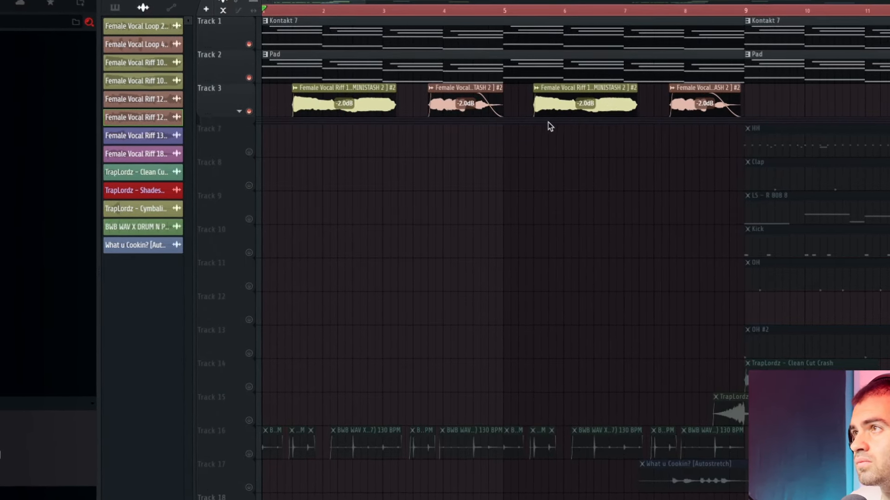
- Lower the time-stretching pitch of the Female Vocal Riff 10 clip and close its settings
double_click(387, 108)
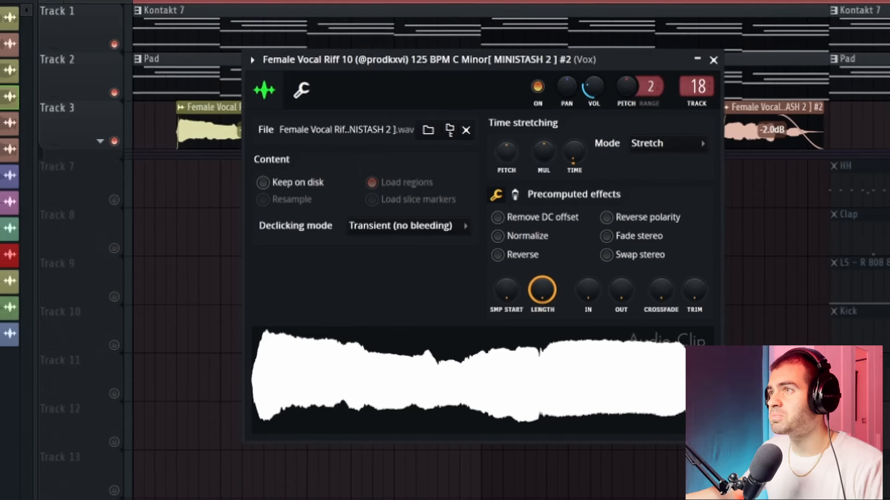
left_click_drag(511, 151, 511, 209)
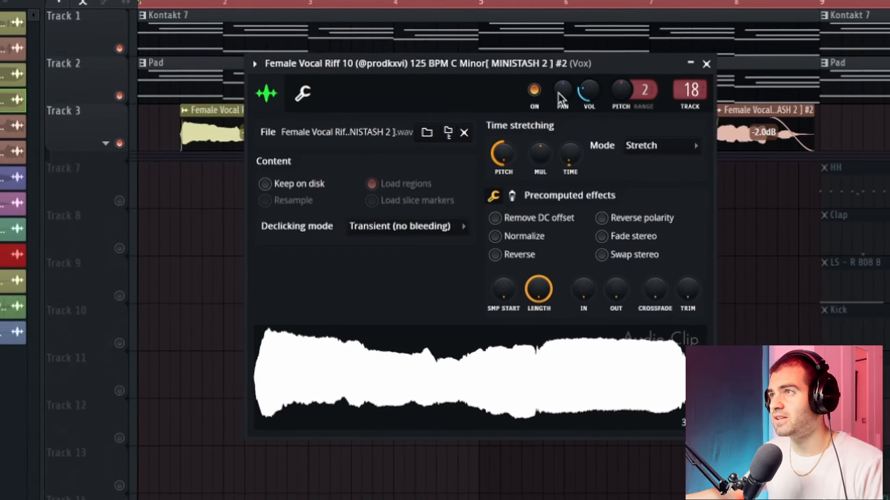
left_click(706, 64)
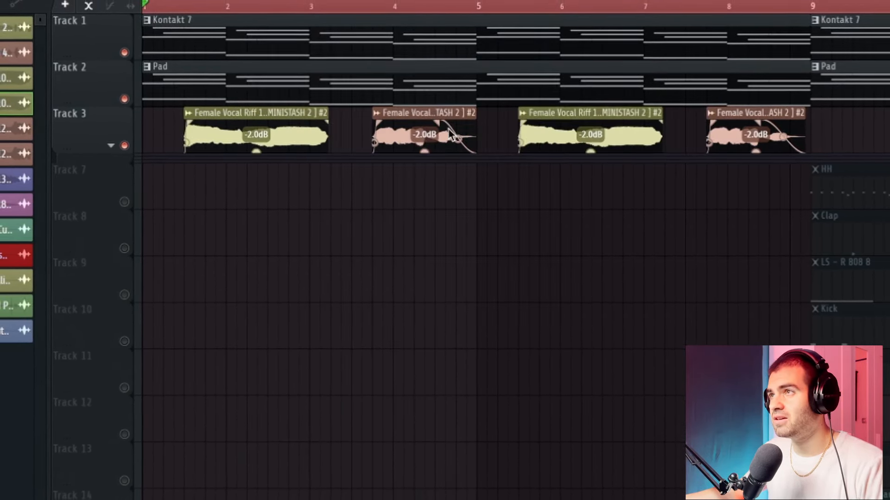
- Play the playlist arrangement to hear the vocal riffs with the piano and pad, continuing into the drum section
key("space")
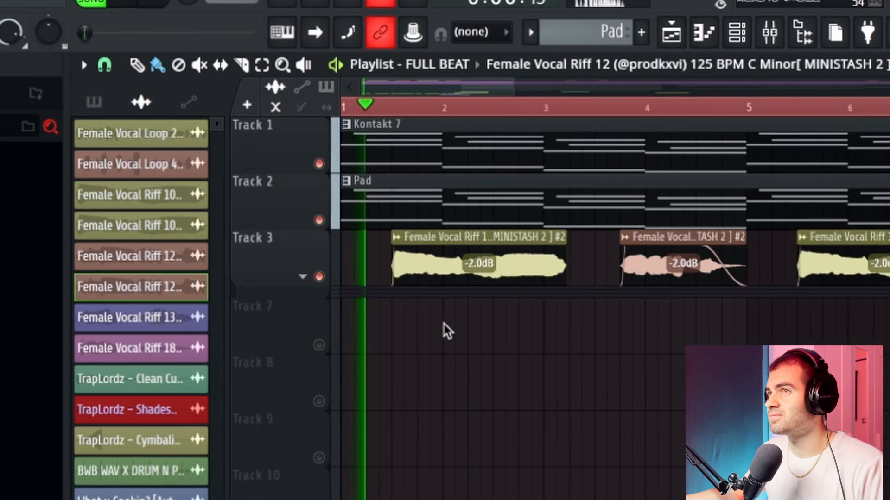
scroll(443, 332, "up", 1)
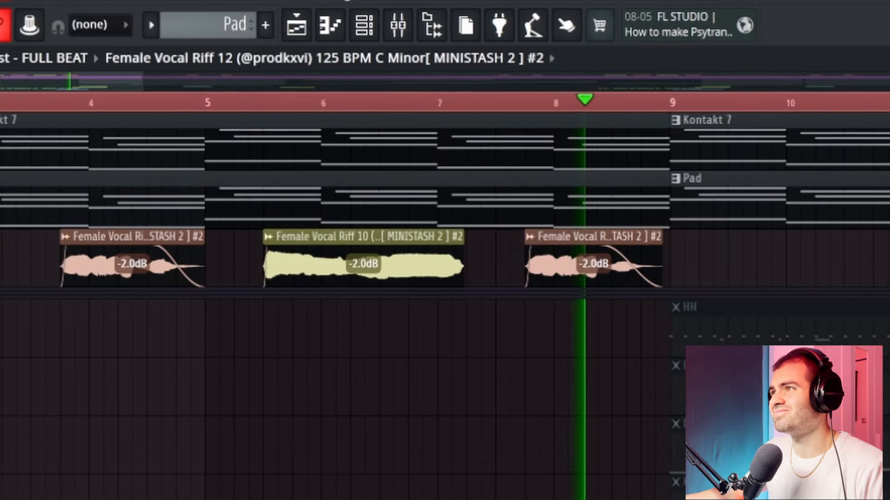
key("space")
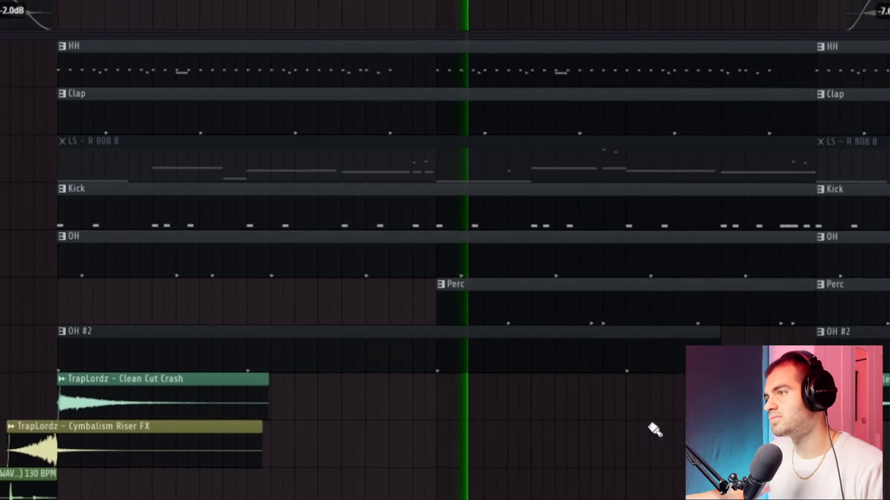
- Examine the HH and Clap patterns in the piano roll and return to the playlist
scroll(436, 459, "right", 5)
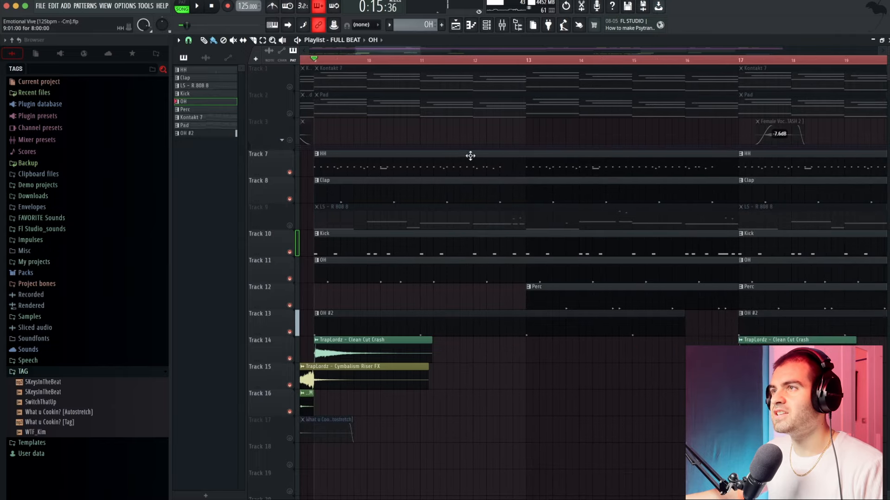
double_click(470, 155)
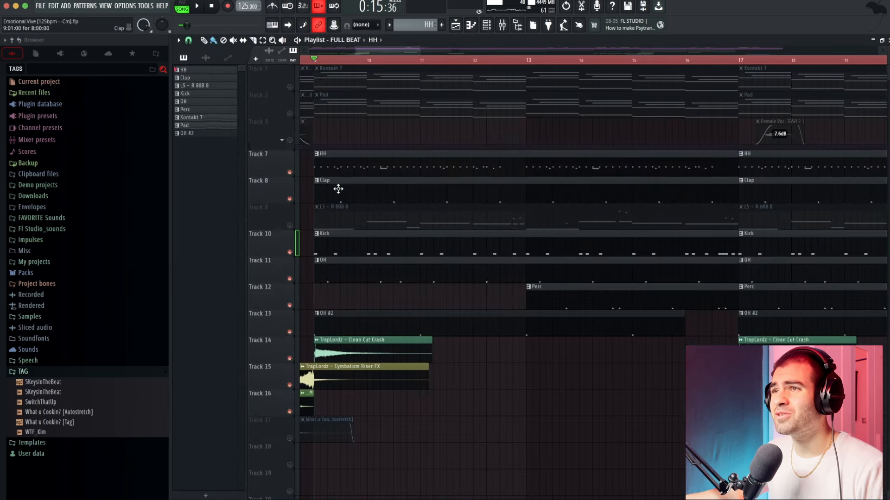
double_click(338, 189)
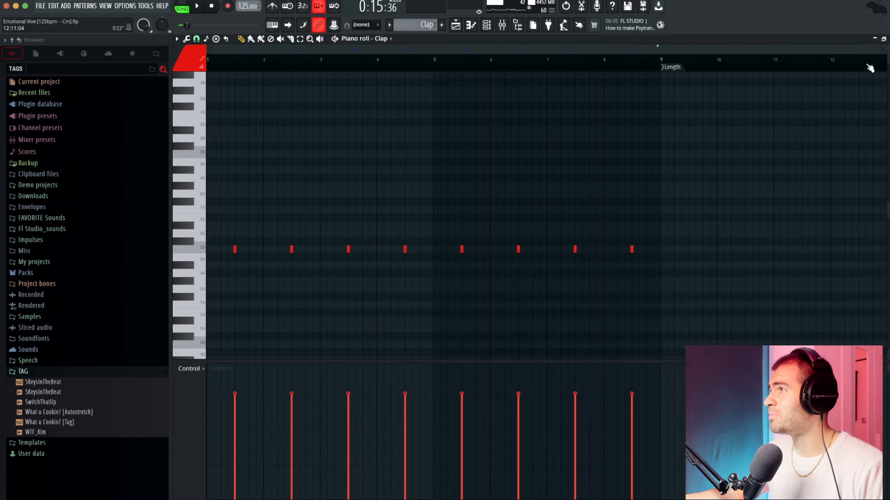
key("Escape")
- Mute the OH, OH #2 and Perc tracks in the playlist
left_click(290, 279)
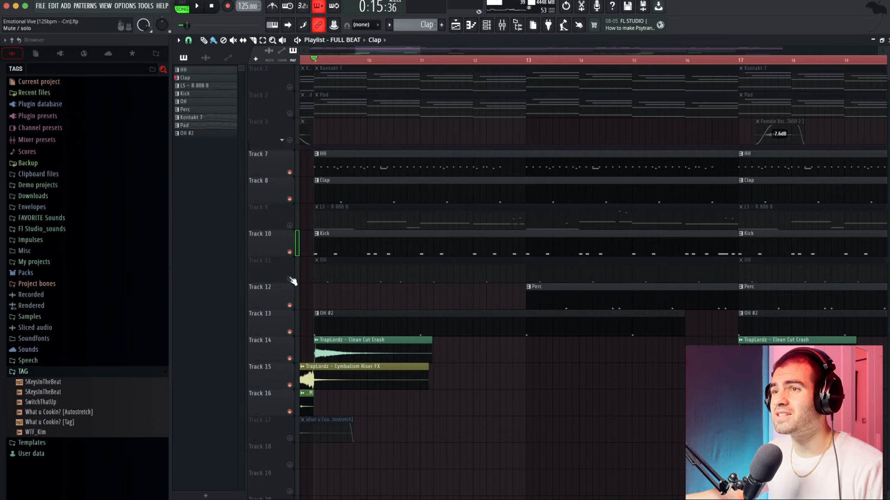
left_click(291, 331)
left_click(291, 305)
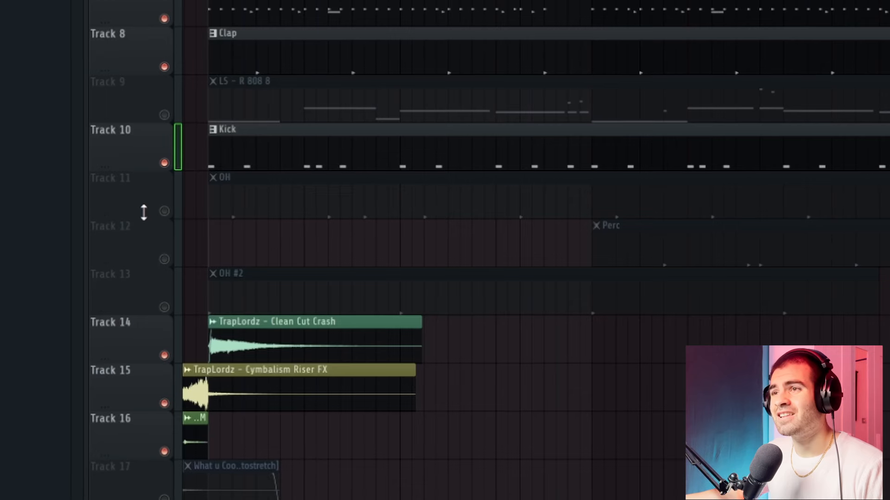
- Unmute the OH, OH #2 and Perc tracks one at a time and open the Perc pattern
left_click(165, 212)
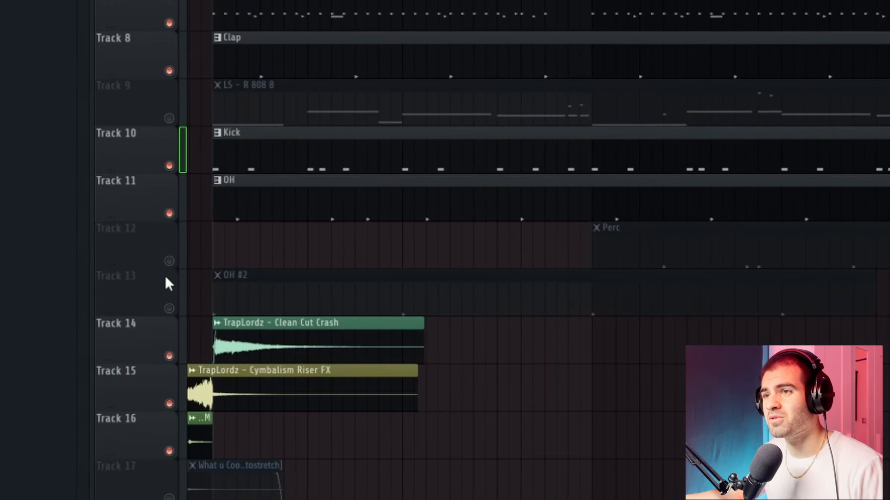
left_click(171, 309)
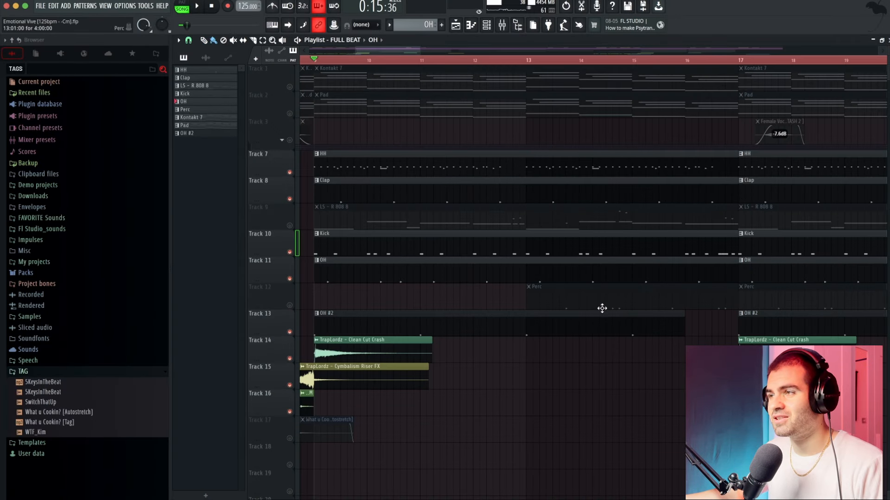
left_click(290, 306)
double_click(631, 299)
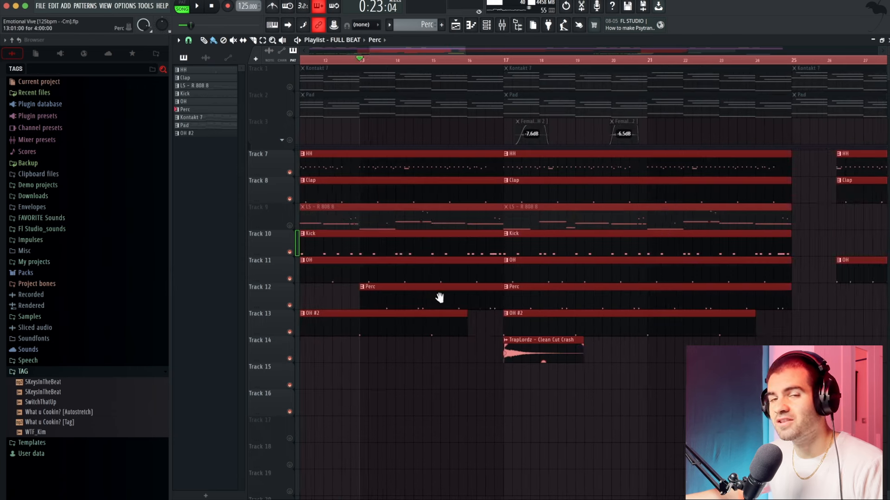
- Unmute the Kontakt 7 and Pad tracks so the melody plays along with the drums
left_click_drag(439, 298, 550, 312)
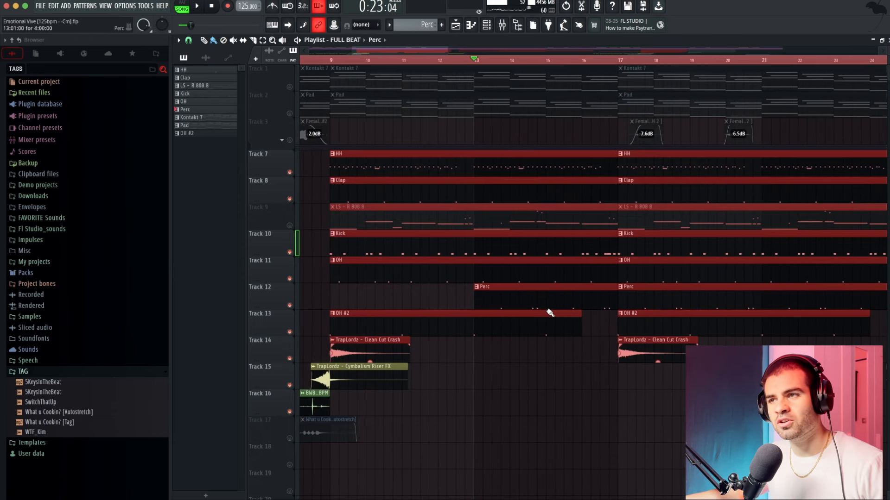
left_click_drag(289, 113, 290, 88)
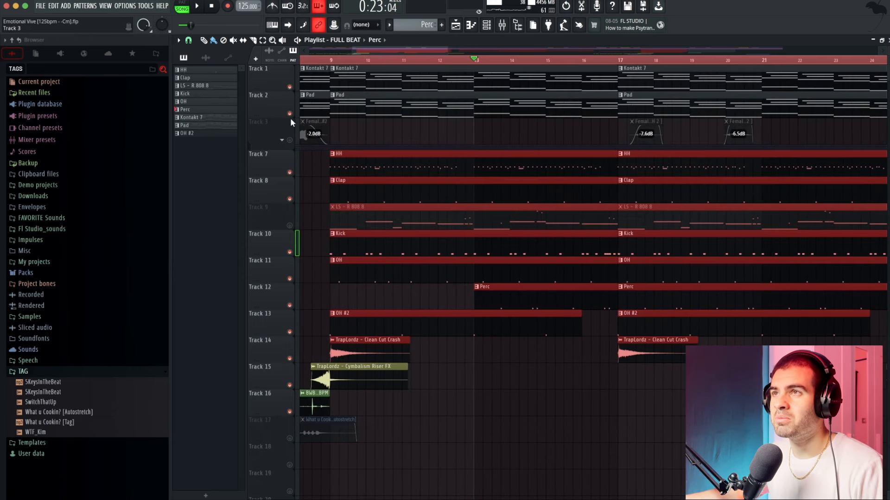